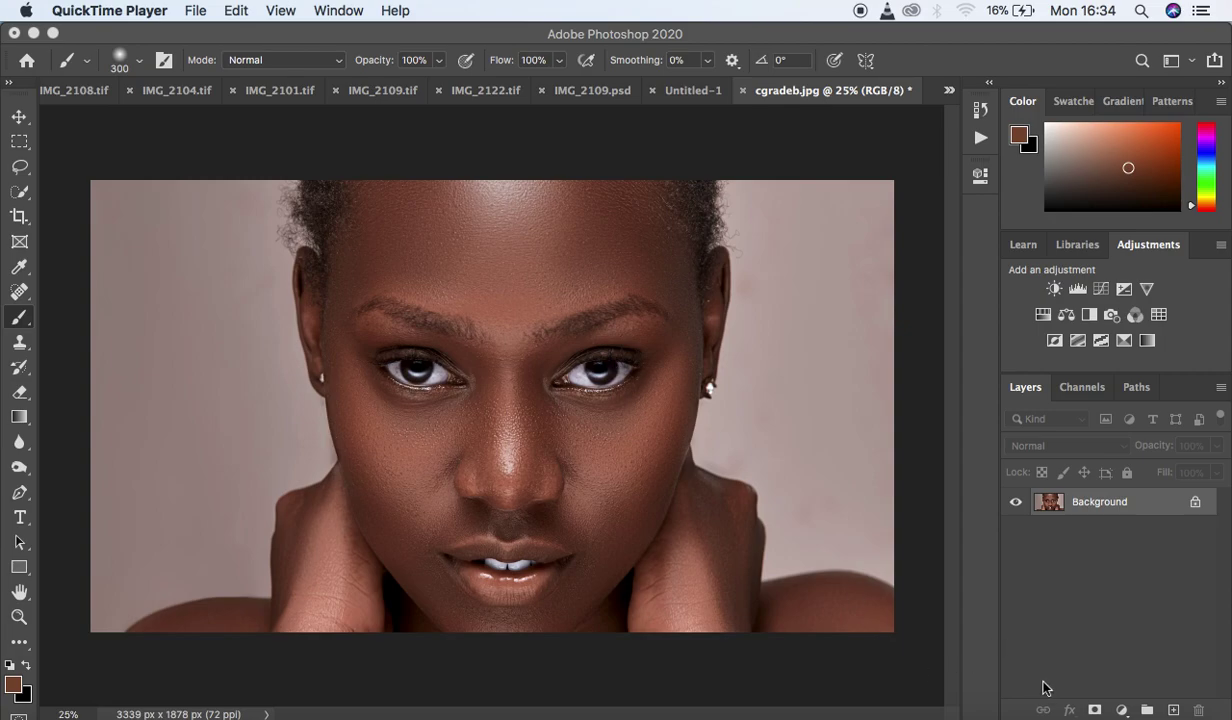
# Step: Open the fill or adjustment layer menu at the bottom of the Layers panel
pyautogui.click(1122, 710)
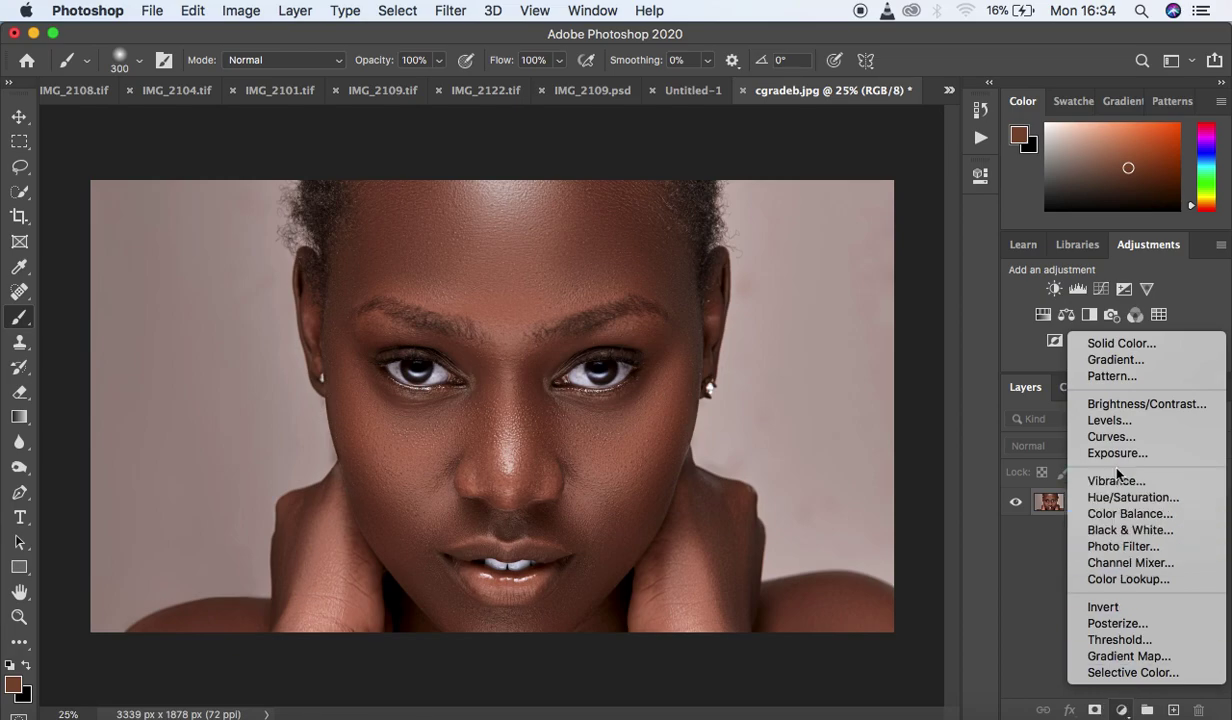
# Step: Add a Curves layer raising the RGB midpoint from input 121 to output 131
pyautogui.click(1112, 437)
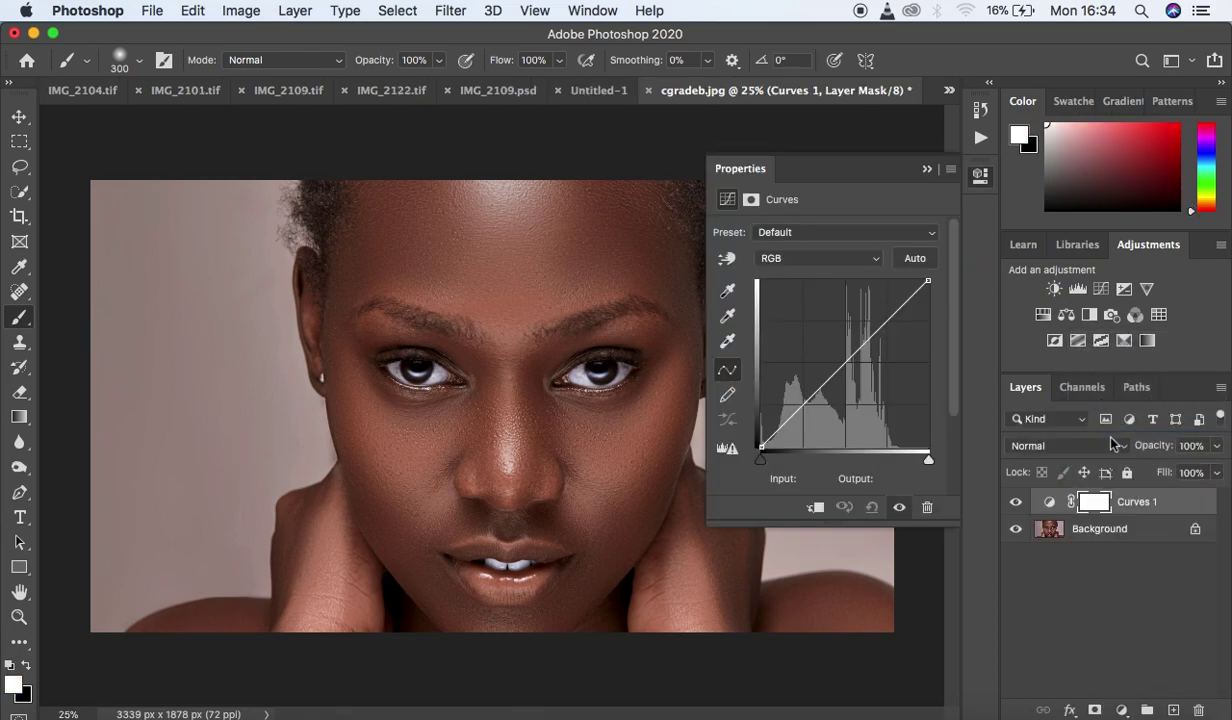
pyautogui.moveTo(846, 360); pyautogui.dragTo(840, 361)
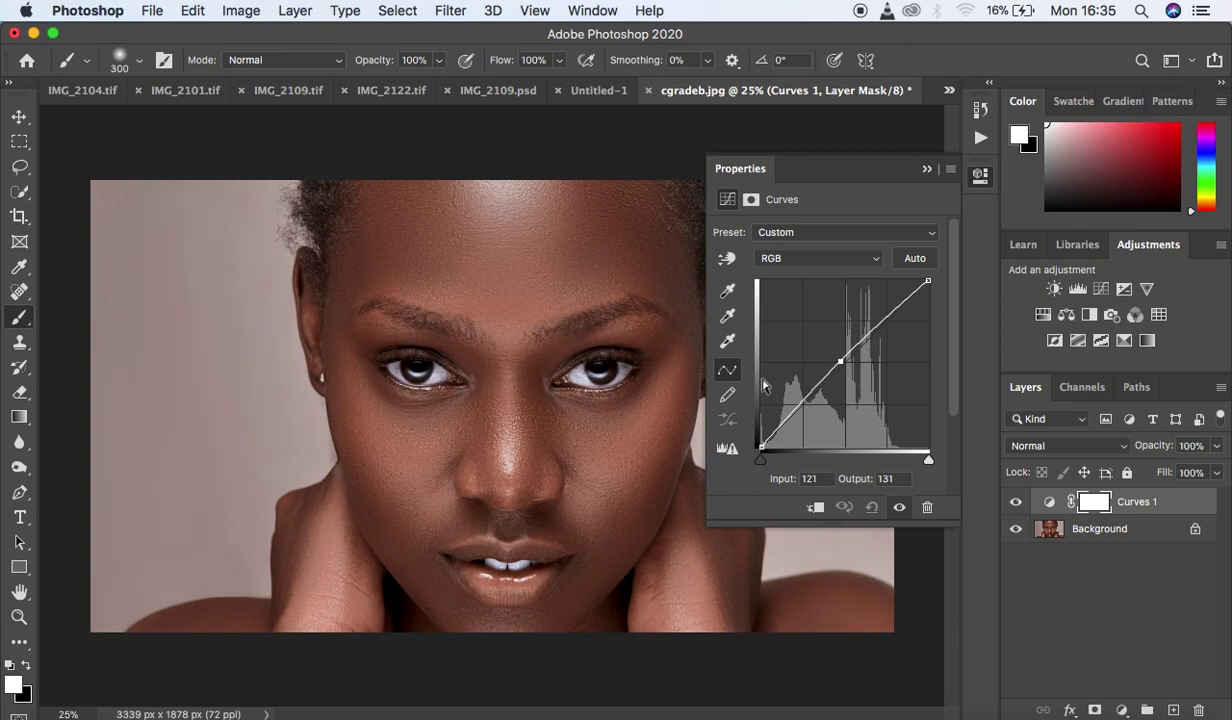
pyautogui.click(927, 171)
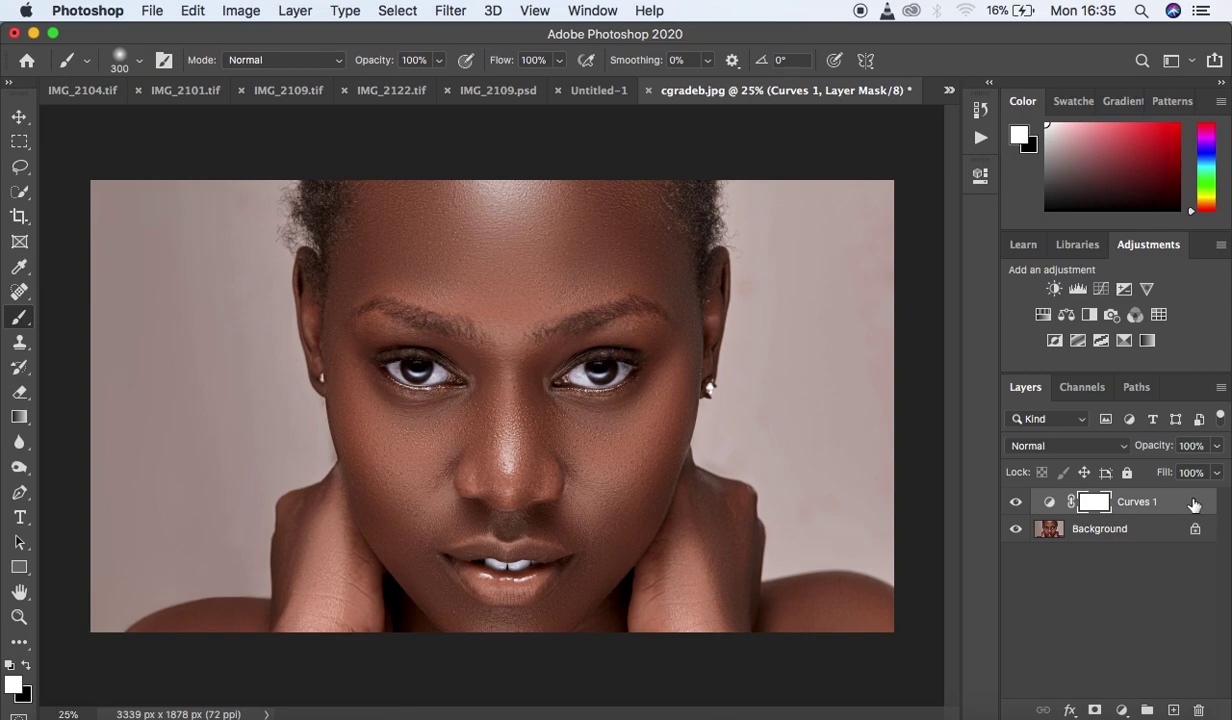
# Step: In Curves 1's Blending Options, split the Underlying Layer black slider to 58/142
pyautogui.rightClick(1193, 505)
pyautogui.click(1095, 508)
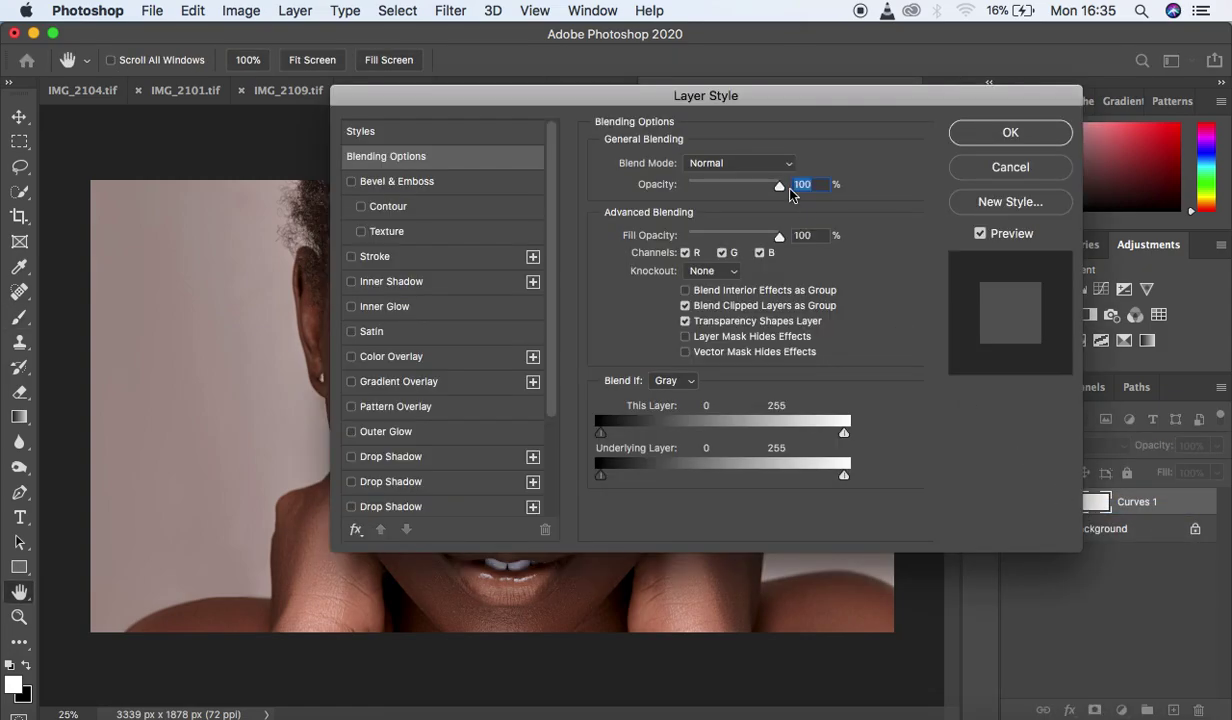
pyautogui.moveTo(773, 97); pyautogui.dragTo(1136, 59)
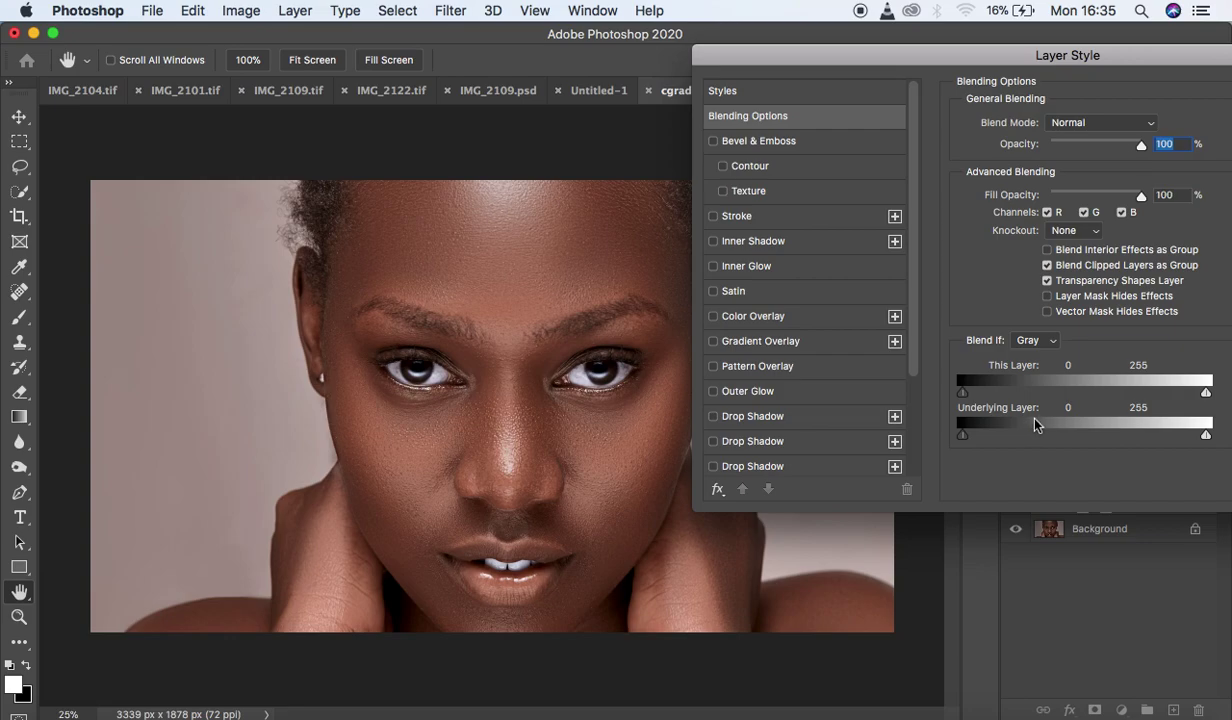
pyautogui.moveTo(963, 440); pyautogui.dragTo(1074, 444)
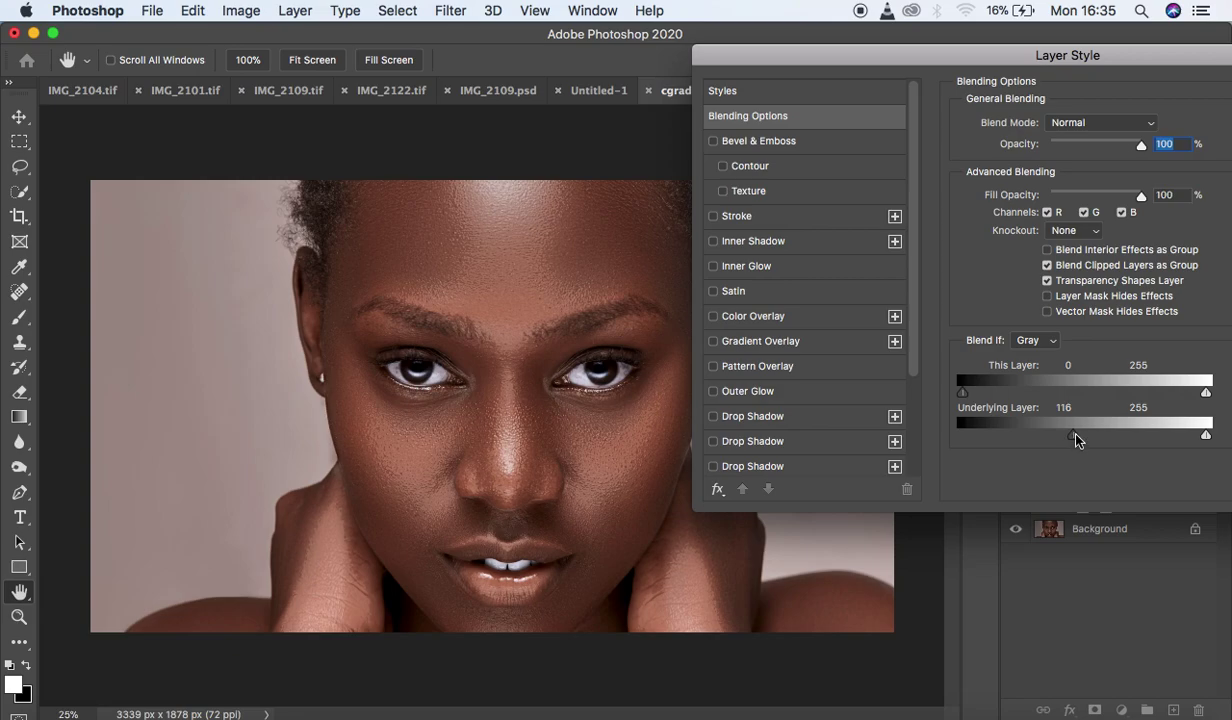
pyautogui.moveTo(1073, 443); pyautogui.dragTo(1019, 437)
pyautogui.moveTo(1076, 440)
pyautogui.mouseDown()
pyautogui.moveTo(1134, 440)
pyautogui.moveTo(1099, 438)
pyautogui.mouseUp()
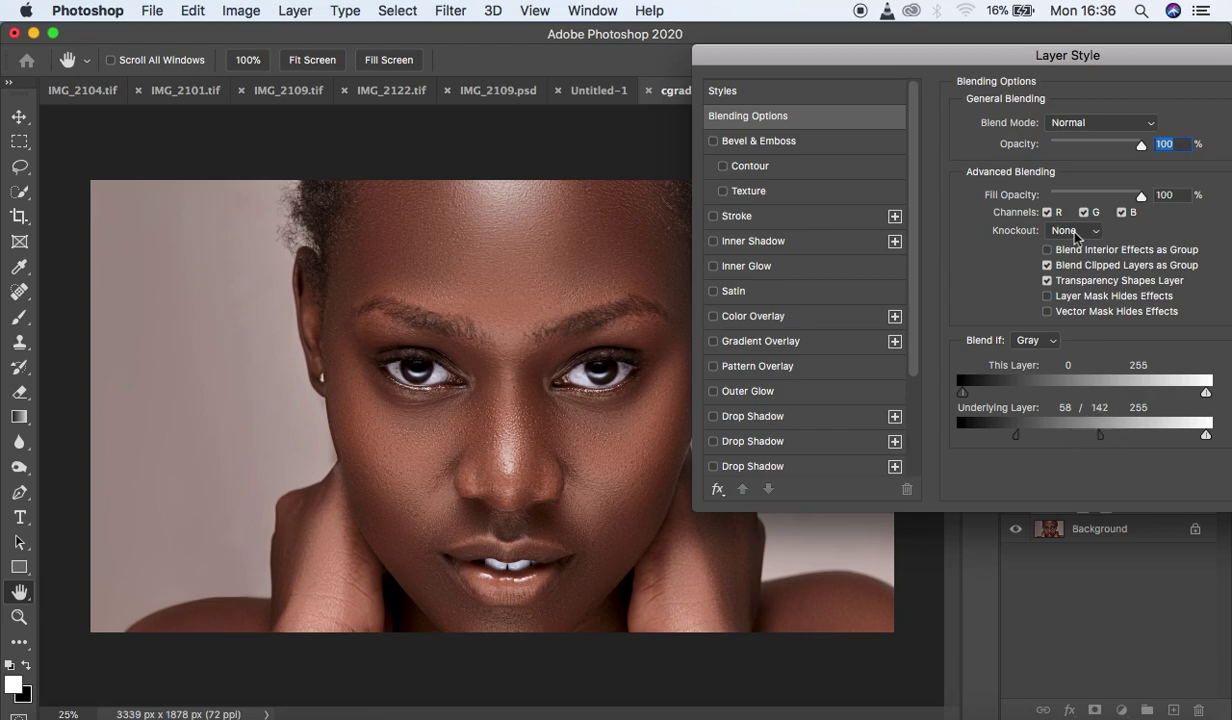
pyautogui.moveTo(1130, 50); pyautogui.dragTo(755, 75)
# Step: Apply the blend-if settings and toggle Curves 1 on and off to compare the portrait
pyautogui.click(988, 110)
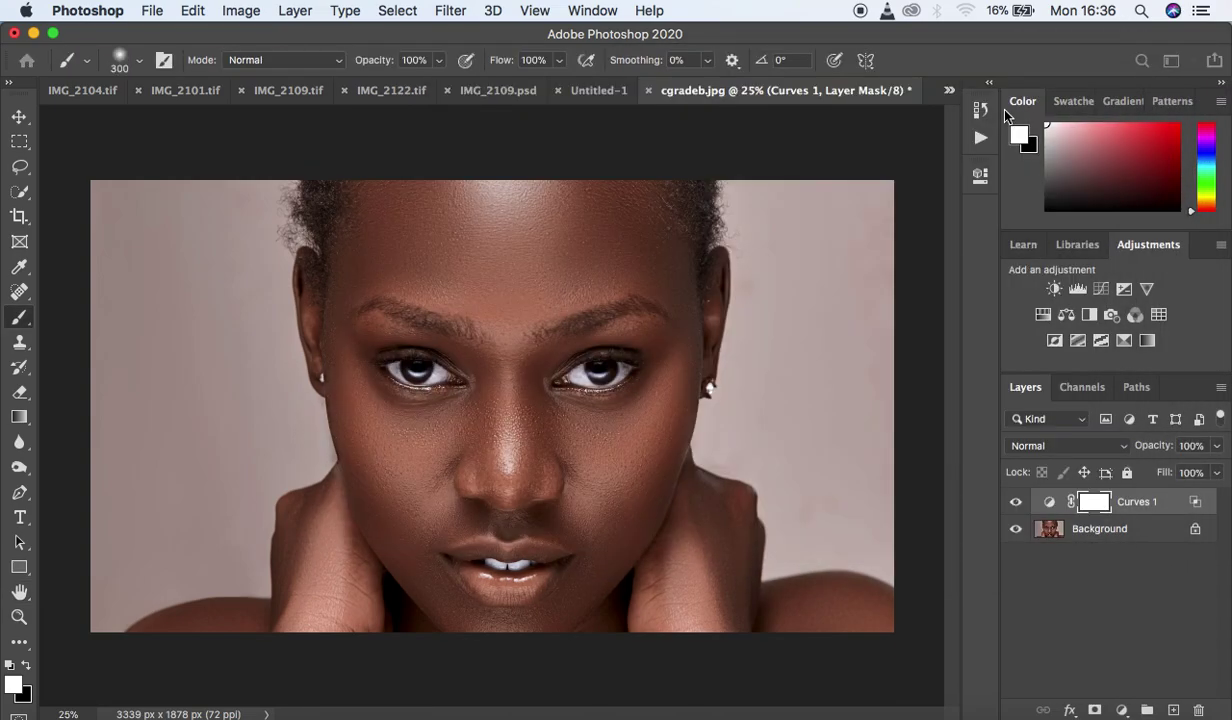
pyautogui.click(1016, 502)
pyautogui.click(1016, 503)
pyautogui.click(1016, 503)
pyautogui.click(1016, 502)
pyautogui.click(1016, 502)
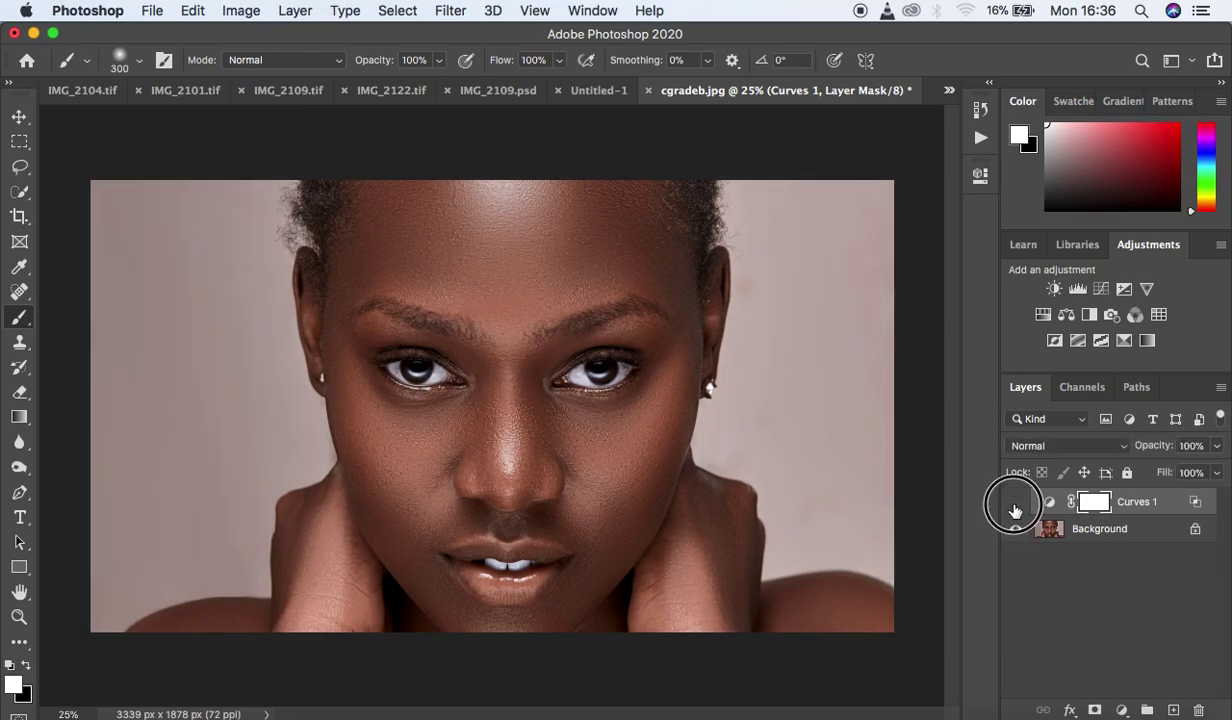
pyautogui.click(1016, 502)
pyautogui.click(1016, 504)
pyautogui.click(1016, 504)
pyautogui.click(1016, 505)
pyautogui.click(1016, 505)
pyautogui.click(1016, 505)
pyautogui.click(1016, 505)
# Step: Invert the Curves 1 mask to black and set up the Brush Tool at 0% hardness
pyautogui.press('super+i')
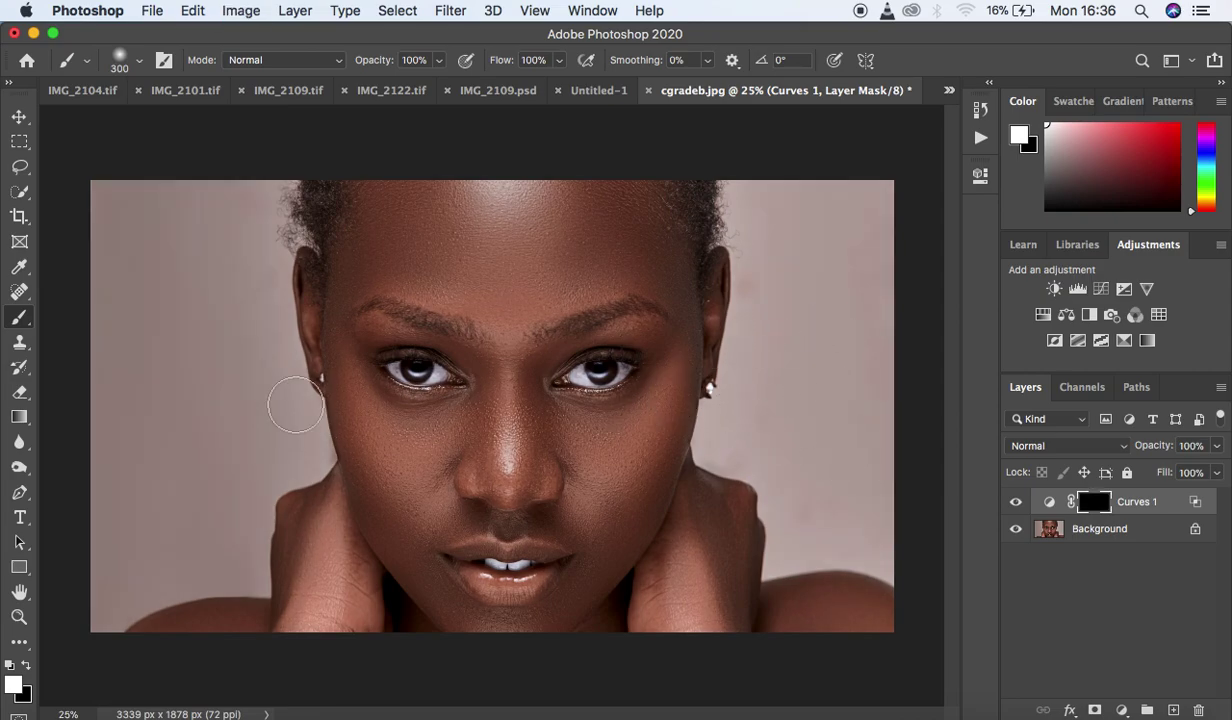
pyautogui.rightClick(17, 320)
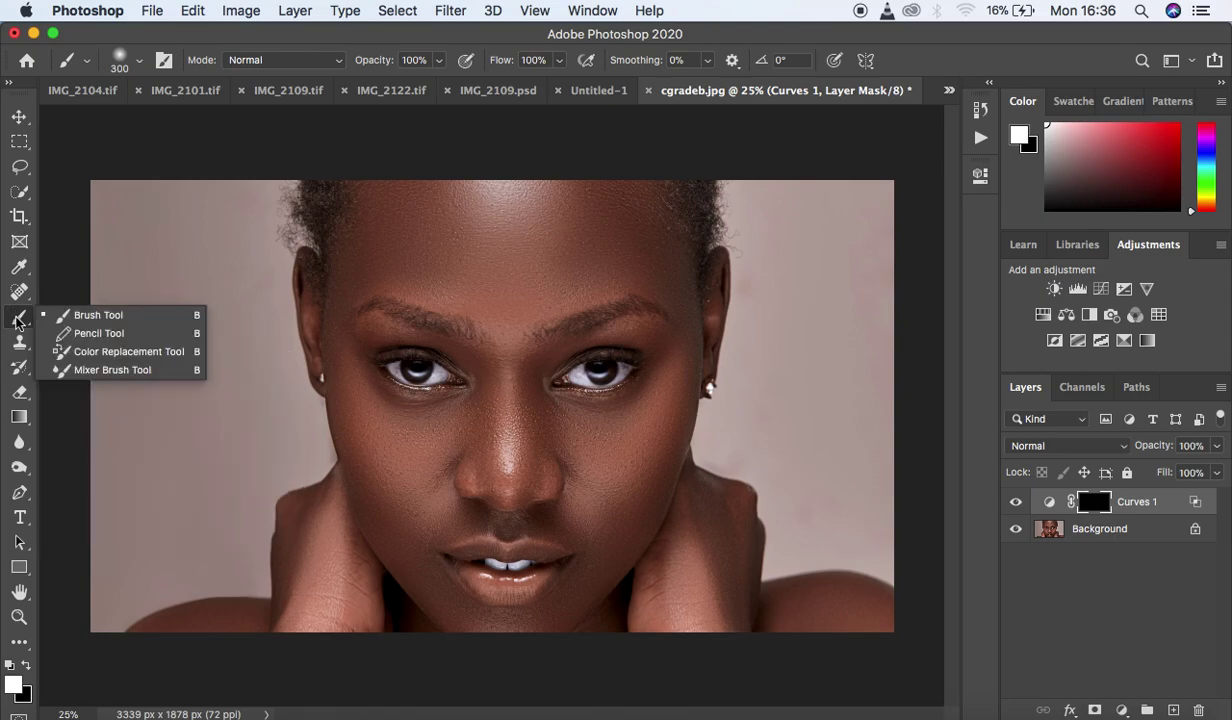
pyautogui.click(88, 318)
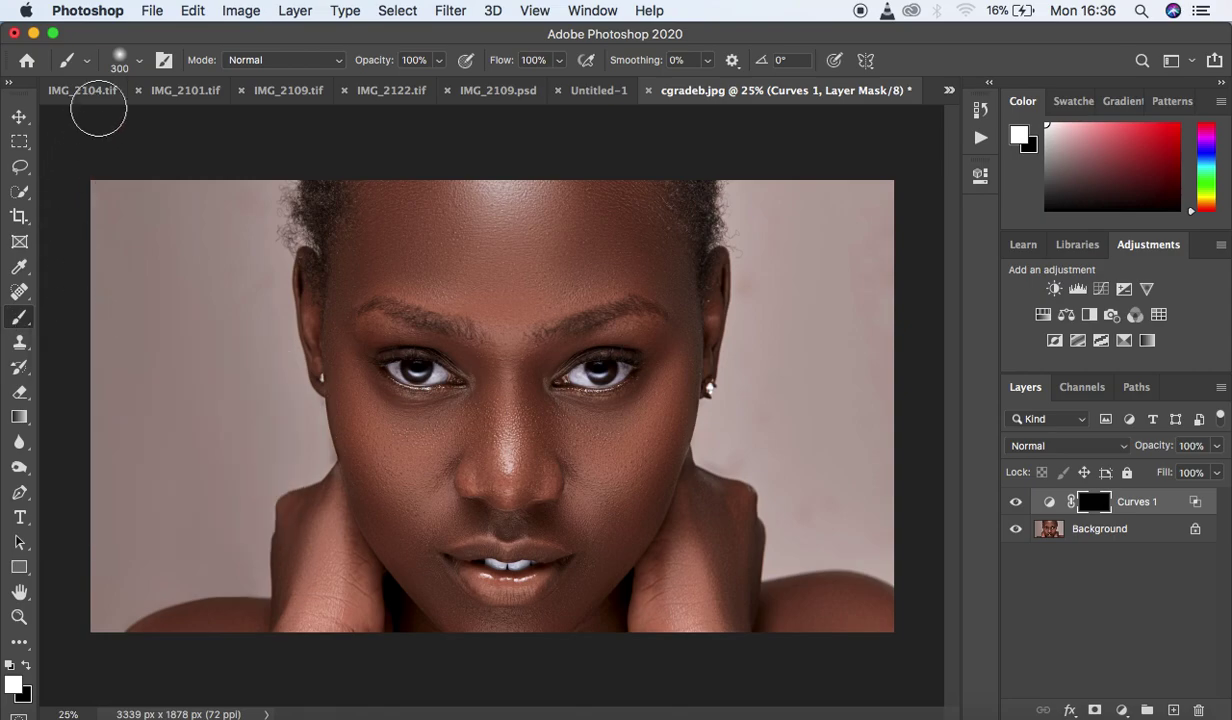
pyautogui.click(138, 68)
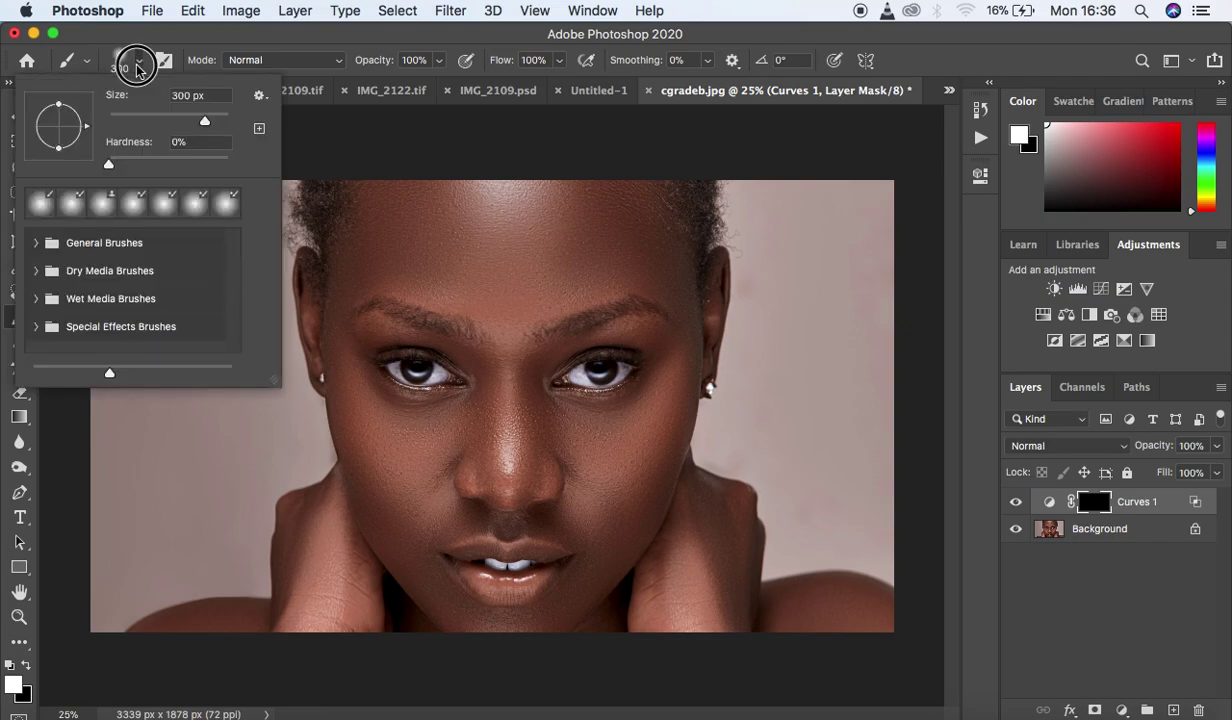
pyautogui.click(110, 166)
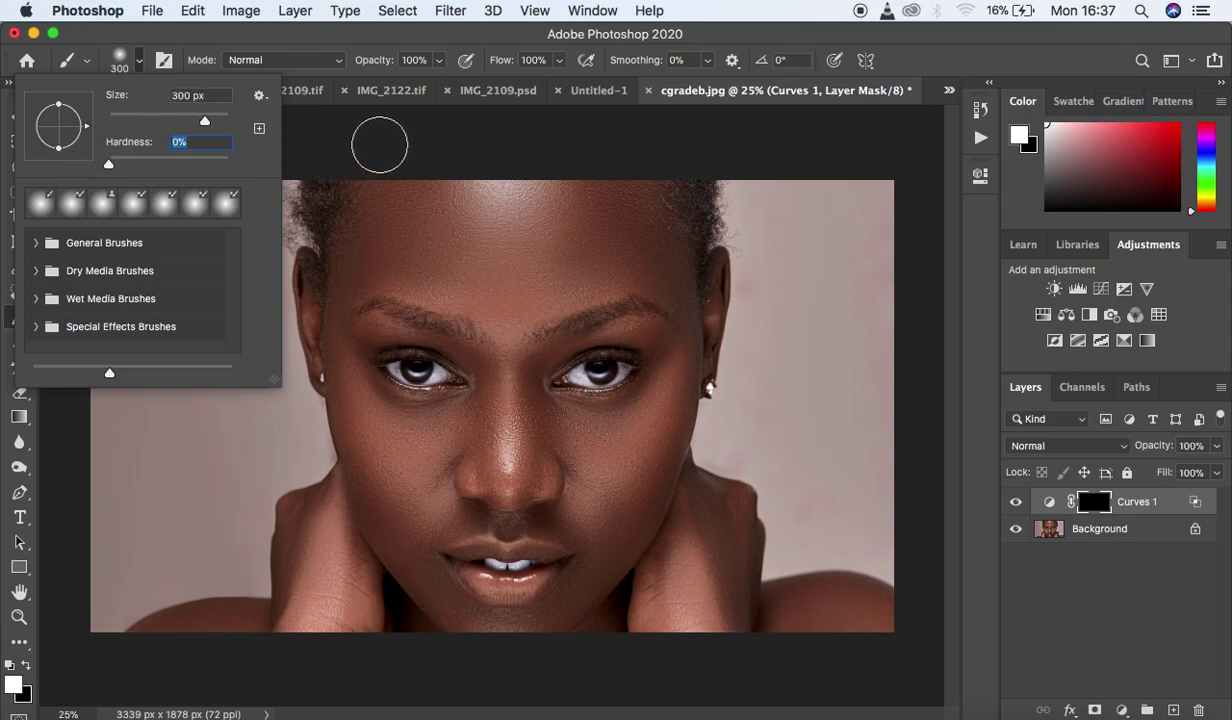
pyautogui.click(390, 143)
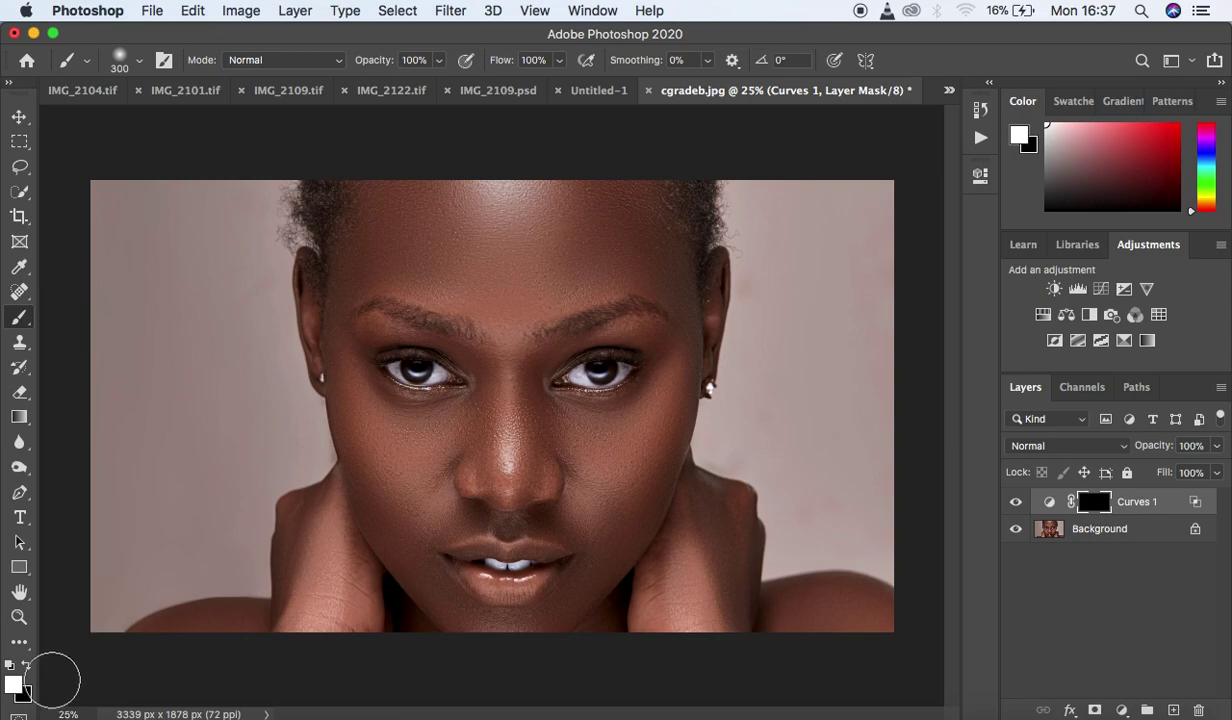
# Step: Swap foreground and background colours, leaving white as the foreground colour
pyautogui.click(26, 666)
pyautogui.click(26, 666)
pyautogui.click(26, 666)
pyautogui.click(26, 666)
pyautogui.click(26, 666)
pyautogui.click(26, 666)
pyautogui.click(26, 666)
pyautogui.click(26, 666)
pyautogui.click(26, 666)
pyautogui.click(26, 666)
pyautogui.click(26, 666)
pyautogui.click(26, 666)
# Step: Paint white on the mask over the nose, forehead and both cheeks, resizing the brush to 125–200
pyautogui.press('[')
pyautogui.press('[')
pyautogui.press('[')
pyautogui.press('[')
pyautogui.press('[')
pyautogui.press('[')
pyautogui.press(']')
pyautogui.press(']')
pyautogui.press(']')
pyautogui.press('[')
pyautogui.press('[')
pyautogui.press('[')
pyautogui.press('[')
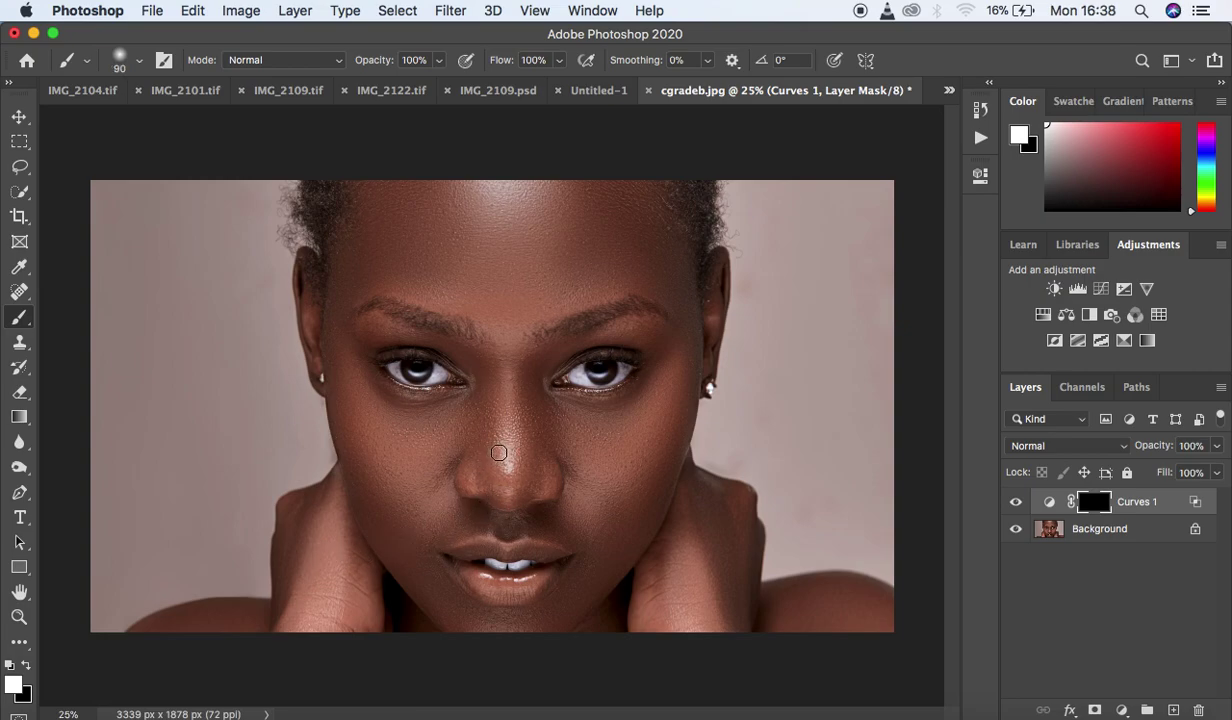
pyautogui.press(']')
pyautogui.press(']')
pyautogui.moveTo(505, 379)
pyautogui.mouseDown()
pyautogui.moveTo(503, 366)
pyautogui.moveTo(506, 473)
pyautogui.moveTo(509, 359)
pyautogui.mouseUp()
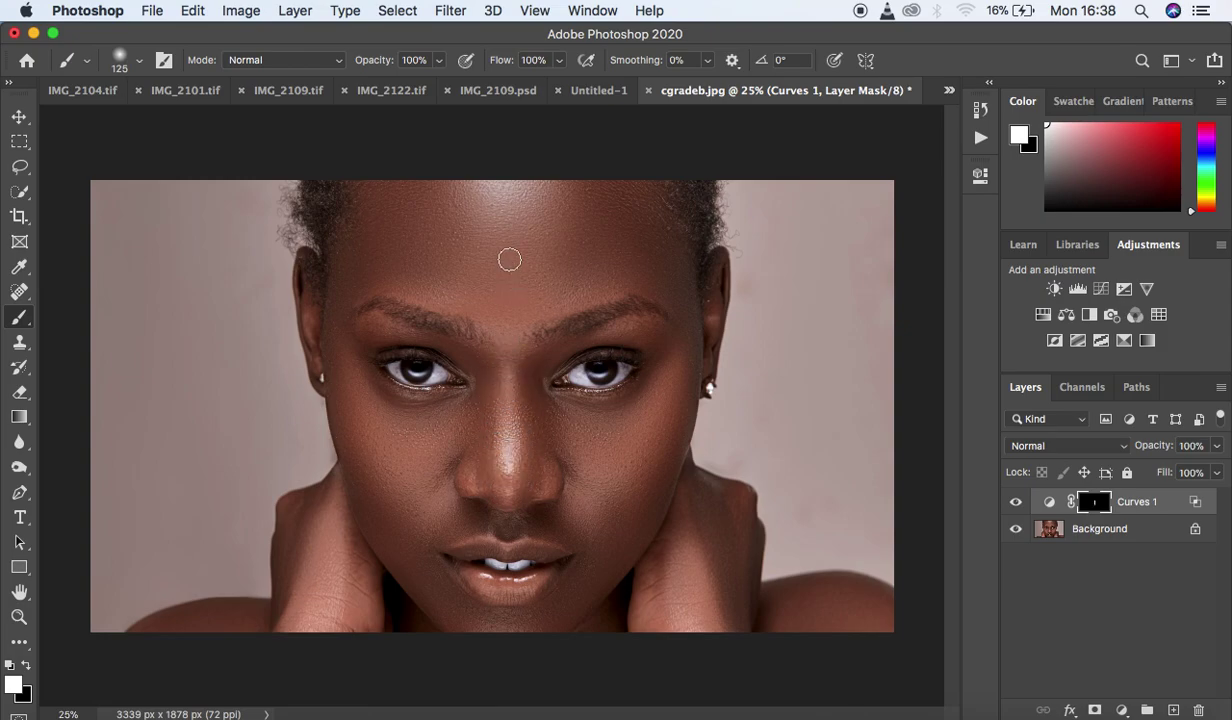
pyautogui.press(']')
pyautogui.press(']')
pyautogui.press(']')
pyautogui.moveTo(495, 203)
pyautogui.mouseDown()
pyautogui.moveTo(520, 230)
pyautogui.moveTo(518, 195)
pyautogui.moveTo(494, 219)
pyautogui.moveTo(532, 228)
pyautogui.moveTo(511, 198)
pyautogui.moveTo(487, 221)
pyautogui.moveTo(525, 181)
pyautogui.moveTo(531, 228)
pyautogui.moveTo(476, 207)
pyautogui.moveTo(509, 236)
pyautogui.moveTo(503, 194)
pyautogui.moveTo(535, 205)
pyautogui.mouseUp()
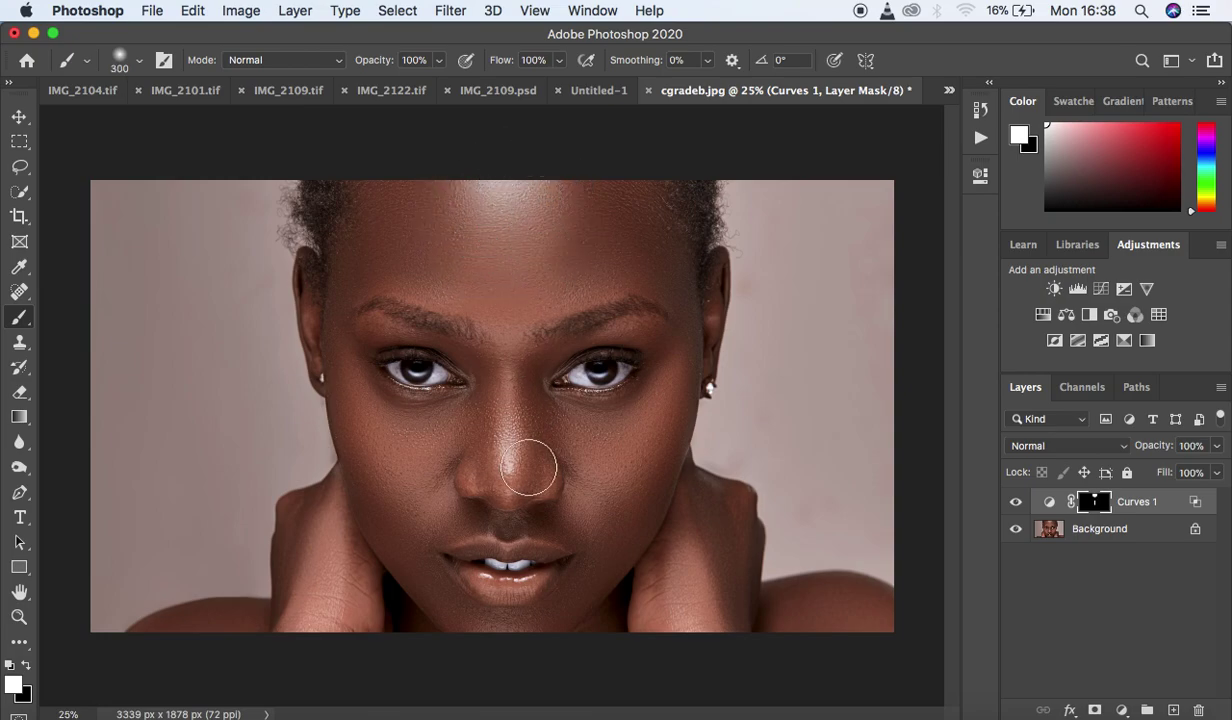
pyautogui.moveTo(655, 400)
pyautogui.mouseDown()
pyautogui.moveTo(621, 457)
pyautogui.moveTo(660, 388)
pyautogui.moveTo(650, 368)
pyautogui.mouseUp()
pyautogui.moveTo(407, 431)
pyautogui.mouseDown()
pyautogui.moveTo(363, 396)
pyautogui.moveTo(419, 471)
pyautogui.moveTo(358, 400)
pyautogui.moveTo(426, 490)
pyautogui.moveTo(379, 425)
pyautogui.moveTo(407, 462)
pyautogui.mouseUp()
# Step: With a 100 brush, paint the lower lip highlight, then the hands and neck
pyautogui.press('[')
pyautogui.press('[')
pyautogui.press('[')
pyautogui.press('[')
pyautogui.press('[')
pyautogui.press('[')
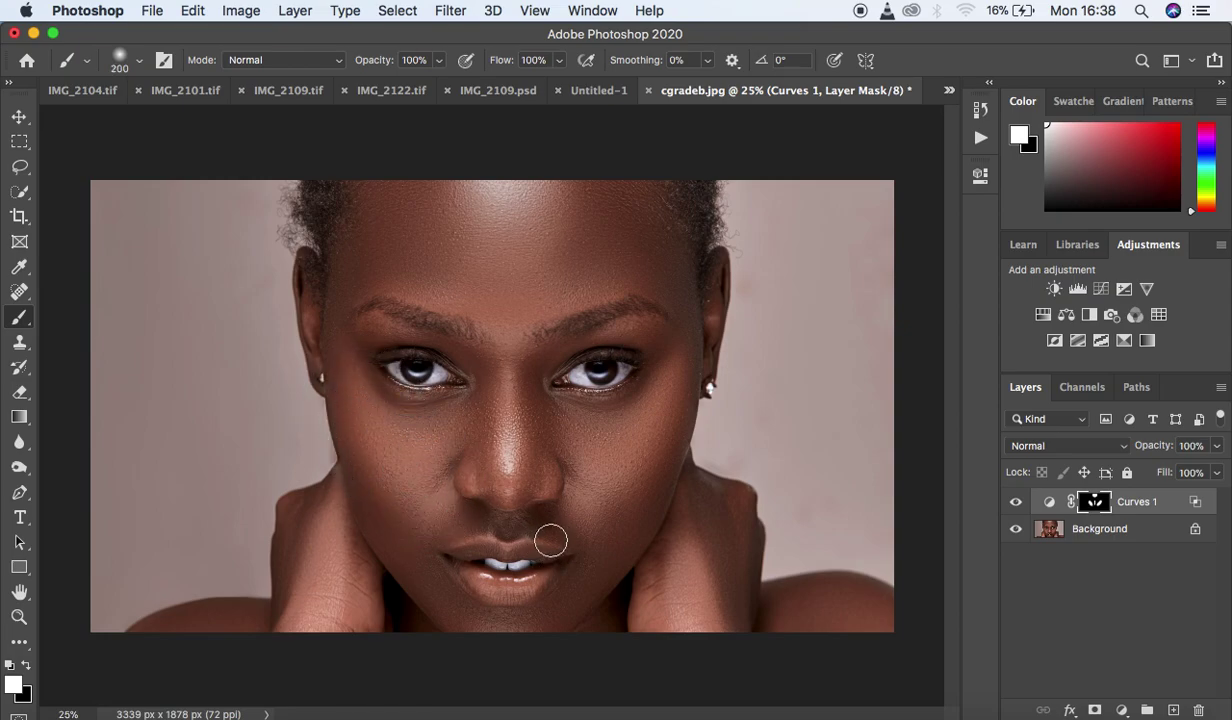
pyautogui.moveTo(534, 580)
pyautogui.mouseDown()
pyautogui.moveTo(509, 594)
pyautogui.moveTo(536, 589)
pyautogui.moveTo(517, 591)
pyautogui.moveTo(529, 575)
pyautogui.moveTo(495, 569)
pyautogui.mouseUp()
pyautogui.moveTo(335, 521)
pyautogui.mouseDown()
pyautogui.moveTo(311, 640)
pyautogui.moveTo(325, 494)
pyautogui.mouseUp()
pyautogui.moveTo(683, 556)
pyautogui.mouseDown()
pyautogui.moveTo(689, 626)
pyautogui.moveTo(677, 547)
pyautogui.moveTo(675, 575)
pyautogui.moveTo(683, 596)
pyautogui.moveTo(695, 537)
pyautogui.mouseUp()
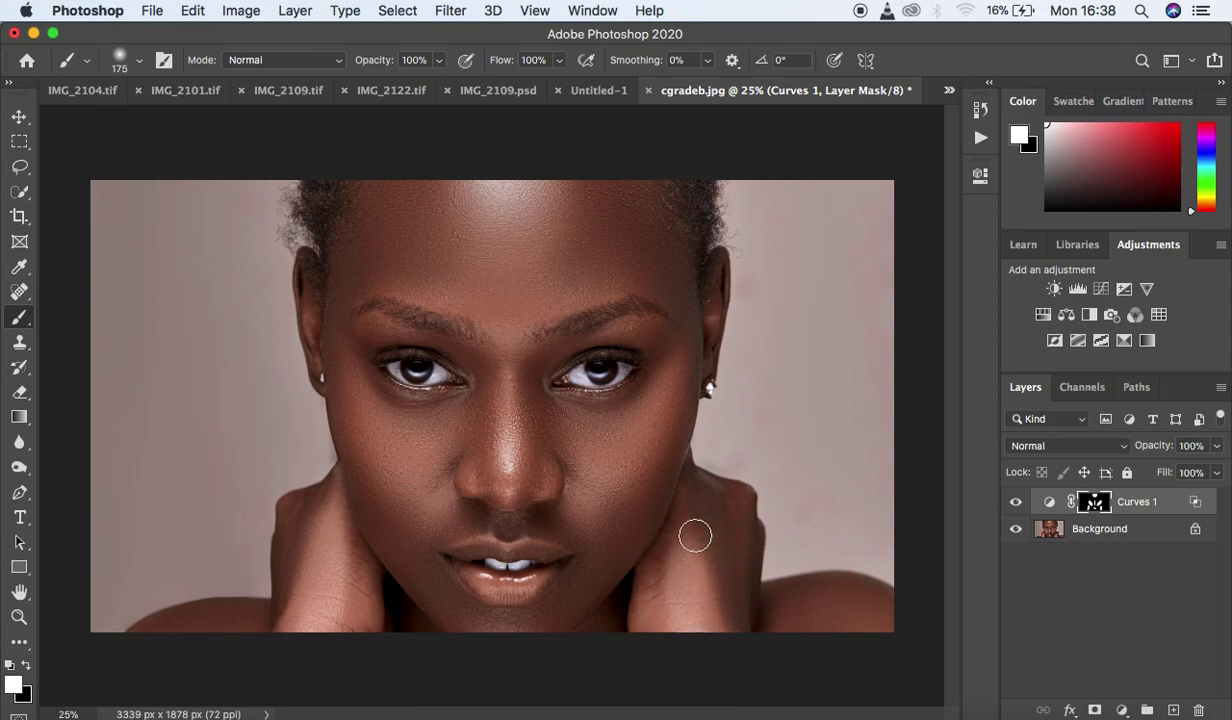
# Step: Toggle Curves 1 and zoom out and back in to check the painted highlights
pyautogui.click(1017, 503)
pyautogui.click(1017, 503)
pyautogui.click(1017, 503)
pyautogui.click(1017, 503)
pyautogui.press('super+minus')
pyautogui.press('super+minus')
pyautogui.press('super+equal')
pyautogui.press('super+equal')
pyautogui.press('super+minus')
pyautogui.press('super+equal')
# Step: Lower Curves 1 opacity to 78% and toggle its visibility to compare
pyautogui.click(1217, 448)
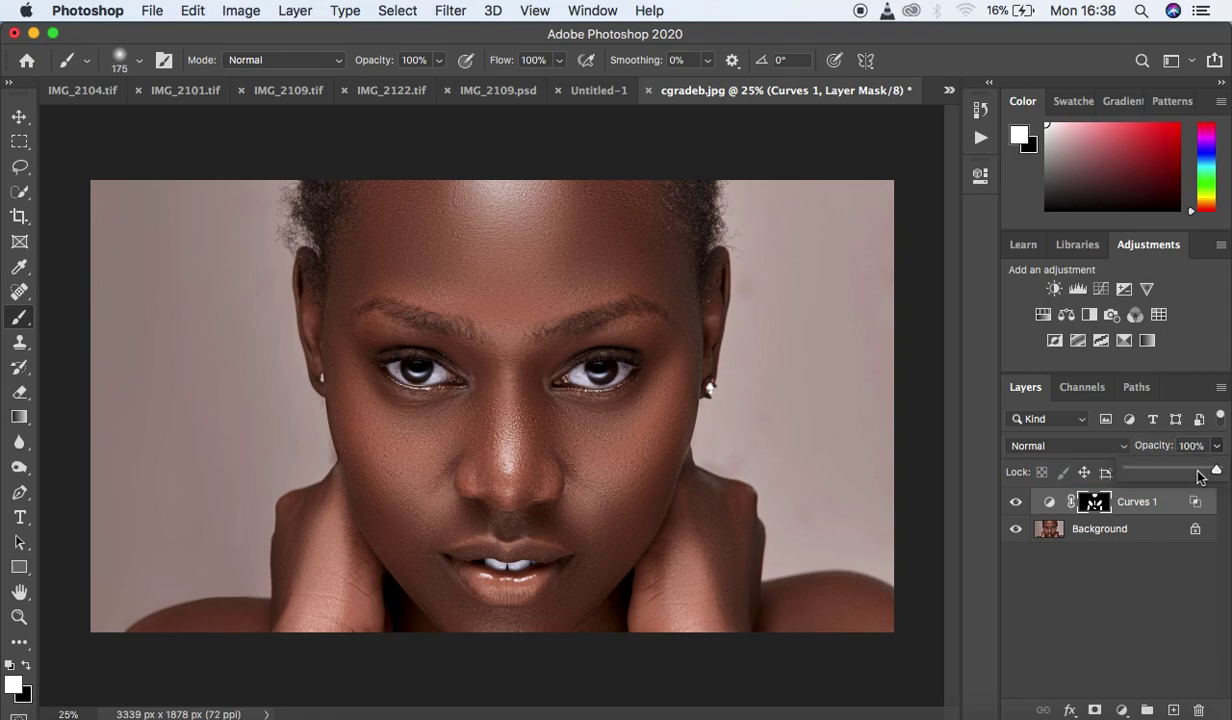
pyautogui.click(1015, 504)
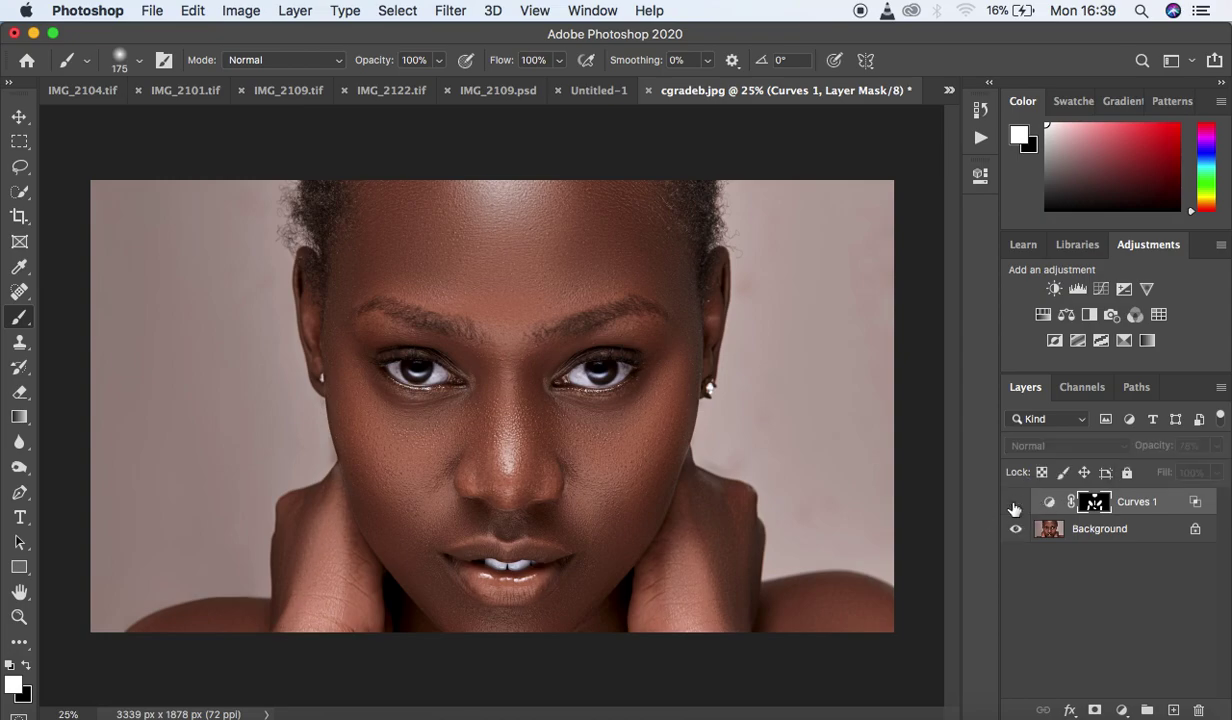
pyautogui.click(1015, 504)
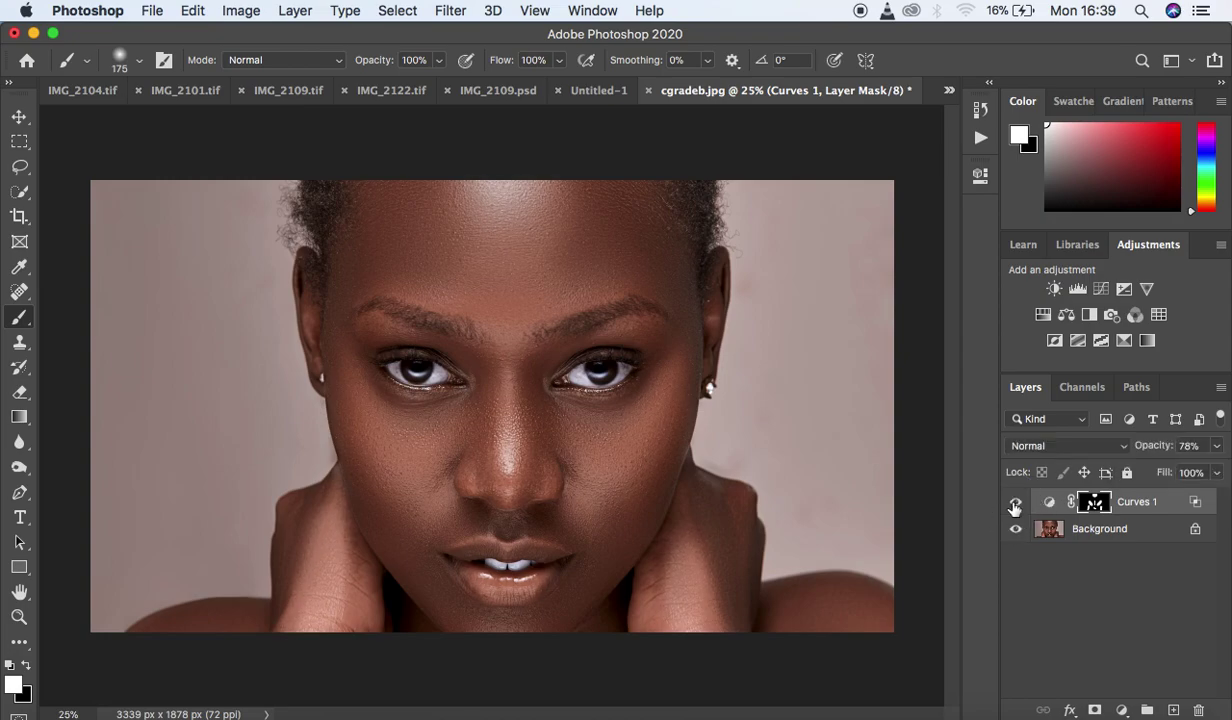